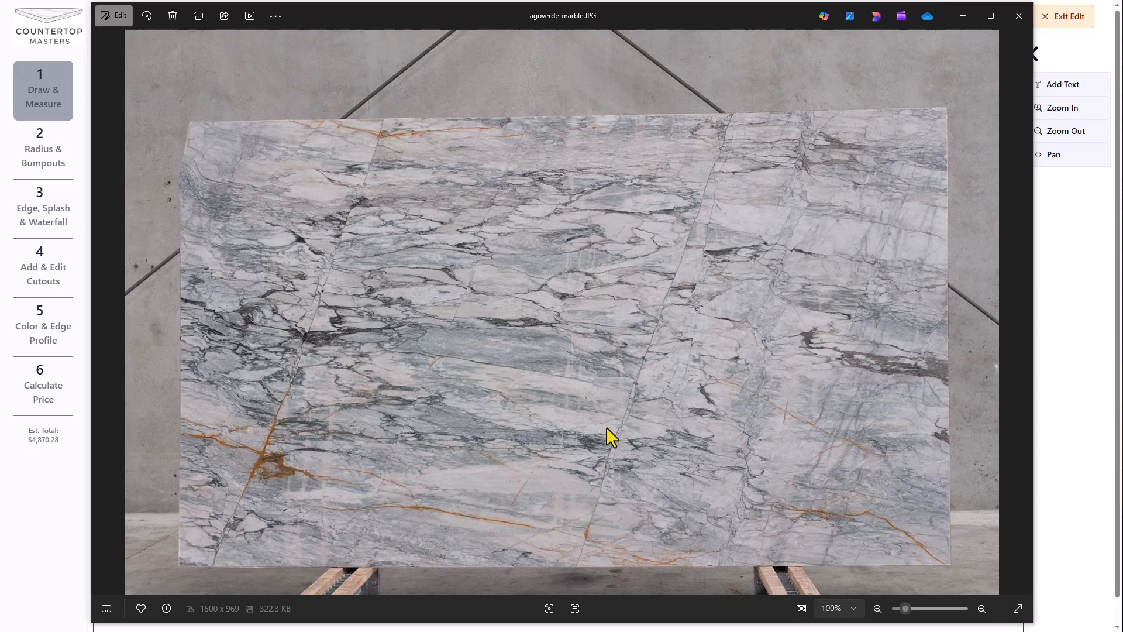
In Color & Edge Profile's Slabs & Layout, add a second Lagoverde Marble slab to Area 1
click(19, 502)
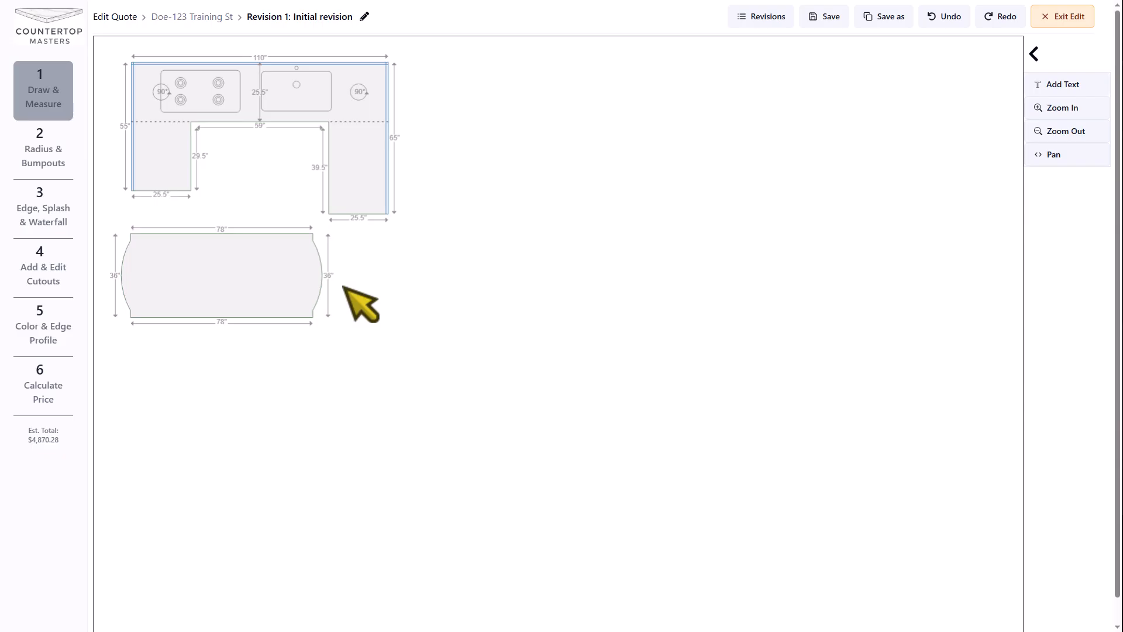
click(42, 355)
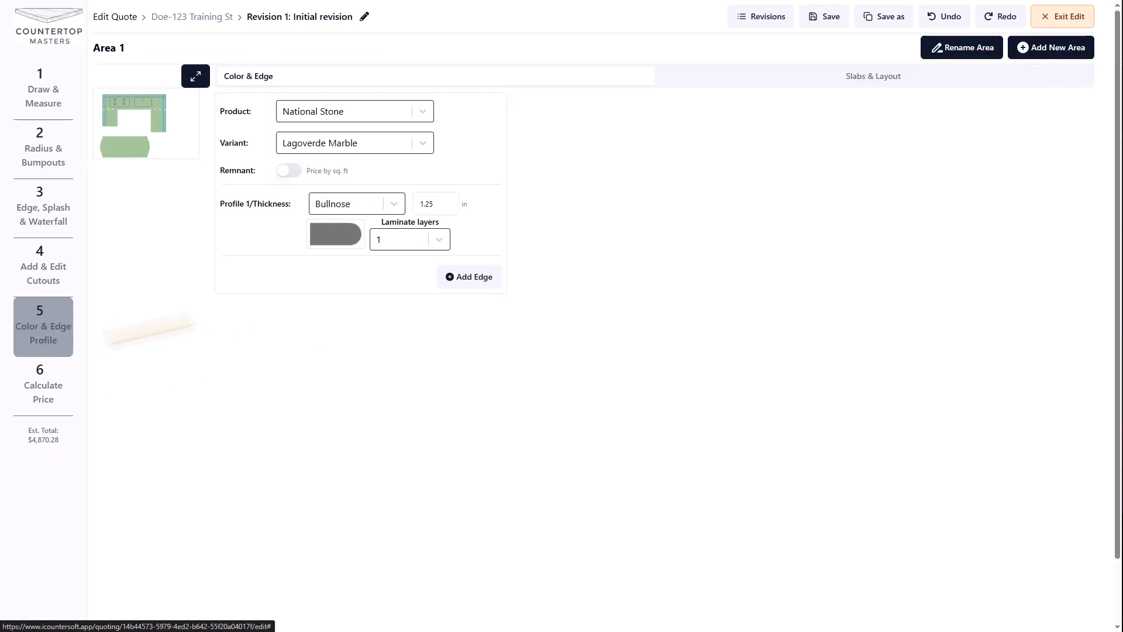
click(734, 77)
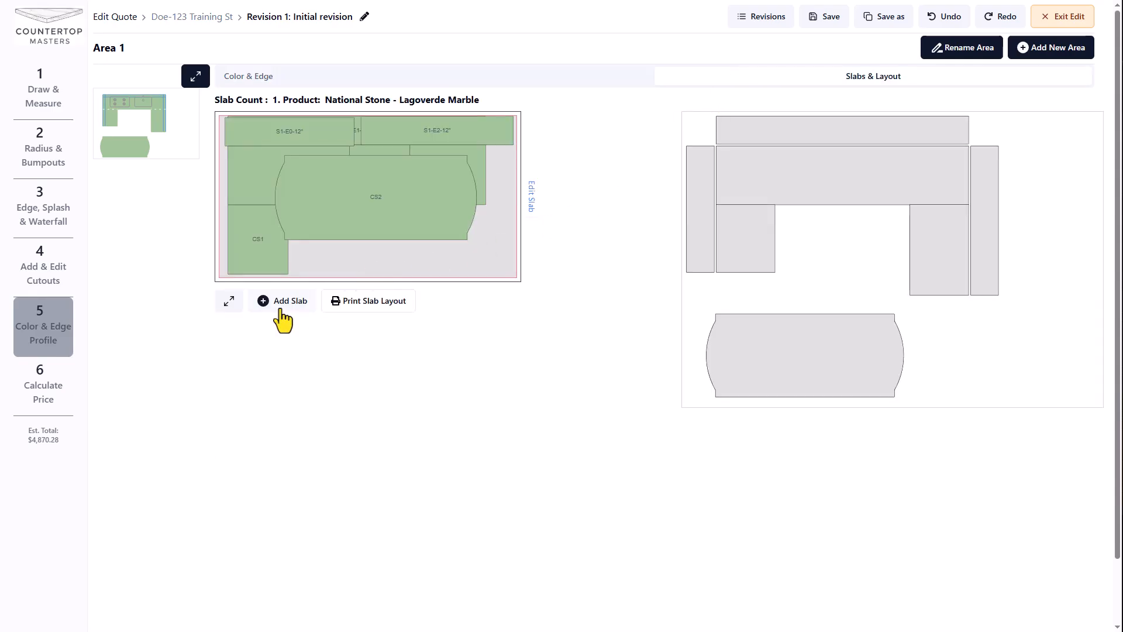
click(282, 319)
Upload lagoverde-marble.JPG as the new slab's image and keep it
click(532, 198)
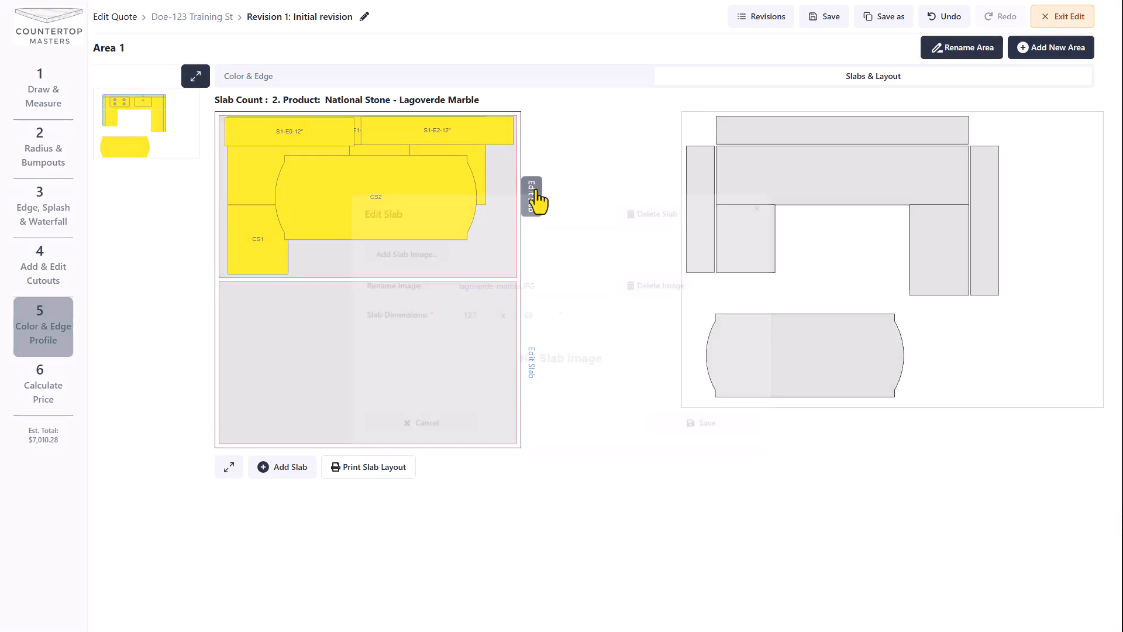
click(410, 252)
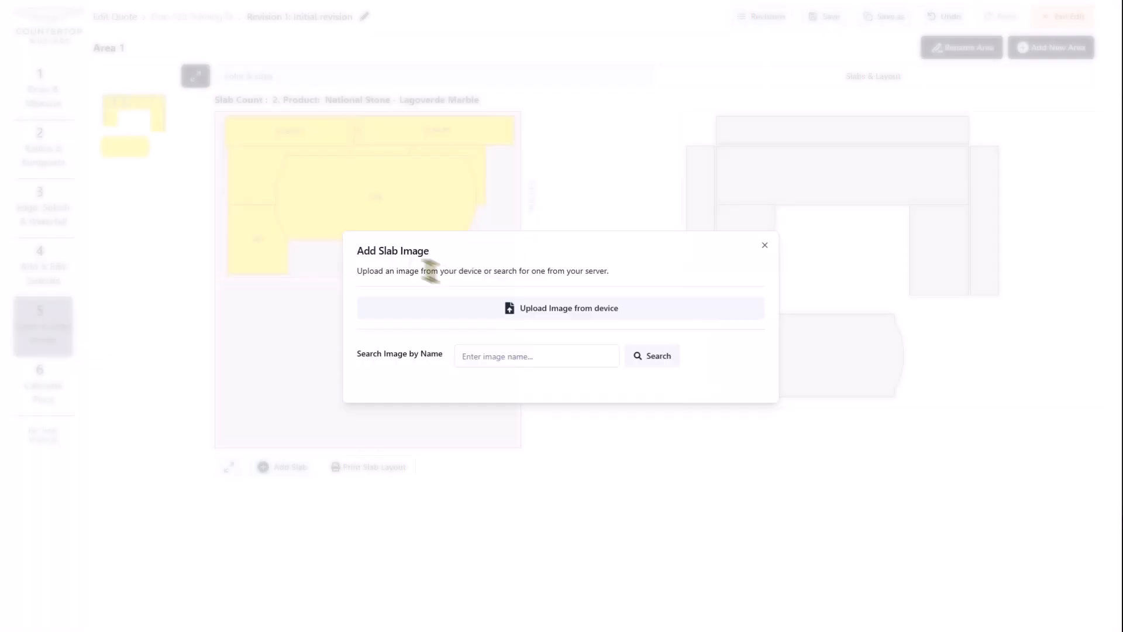
click(506, 308)
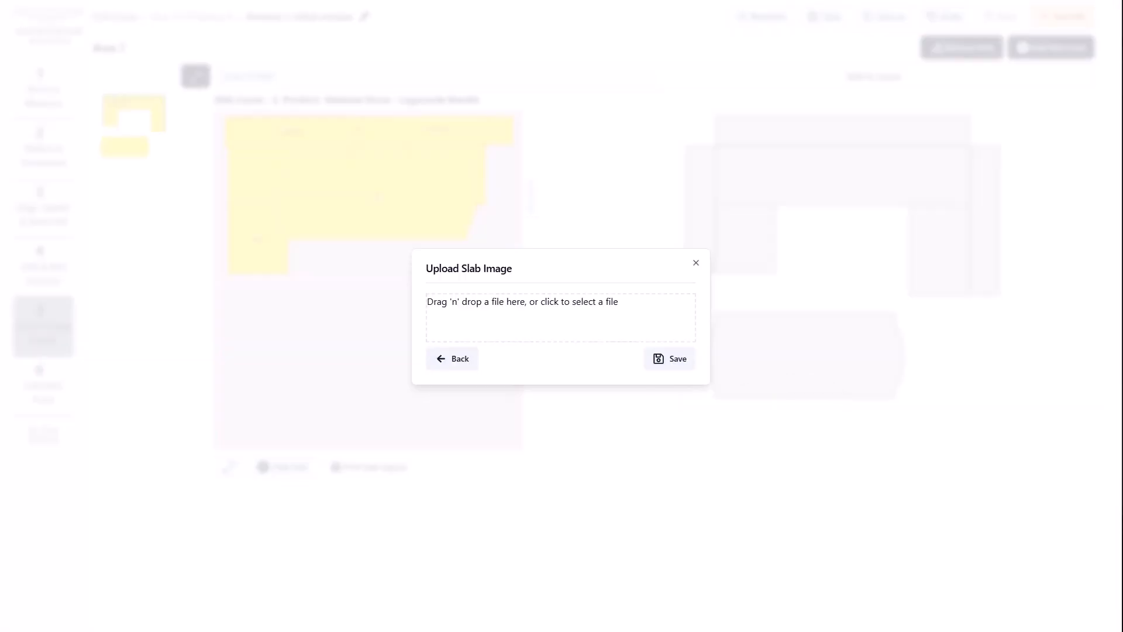
drag(1122, 503, 542, 349)
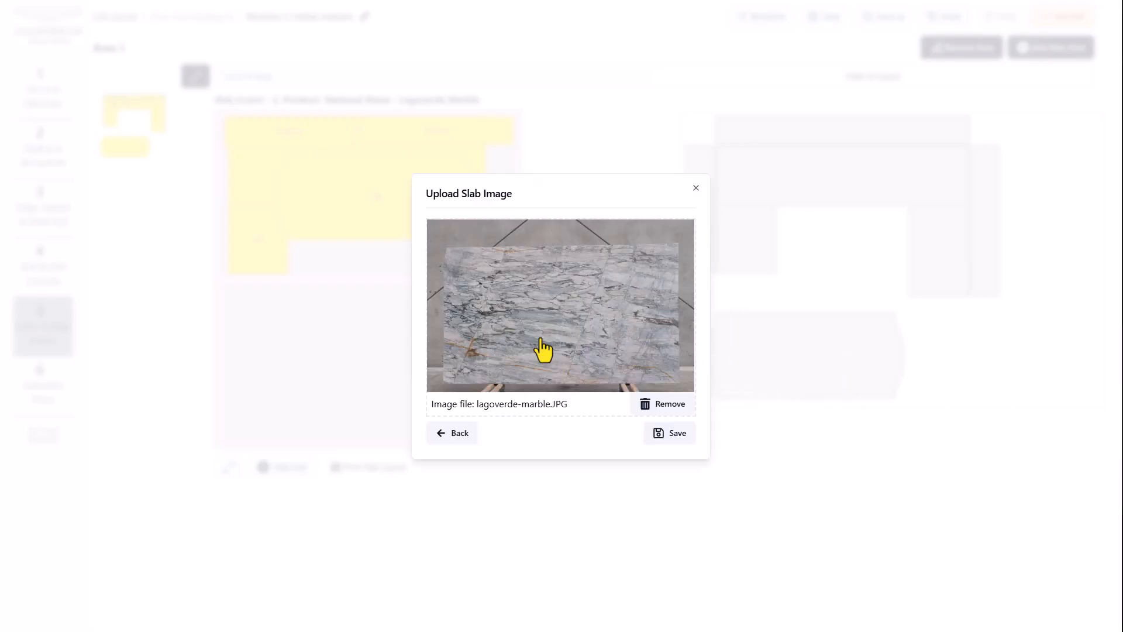
click(676, 434)
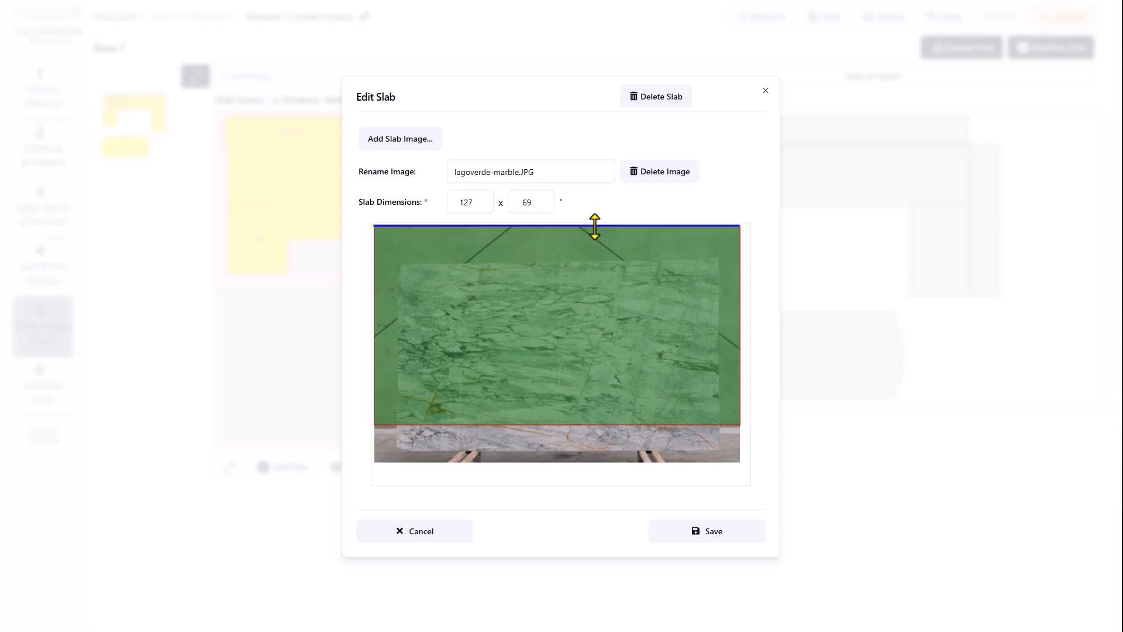
Fit the slab outline's top, bottom, right and left edges to the stone in the photo
drag(594, 226, 592, 259)
drag(587, 425, 593, 453)
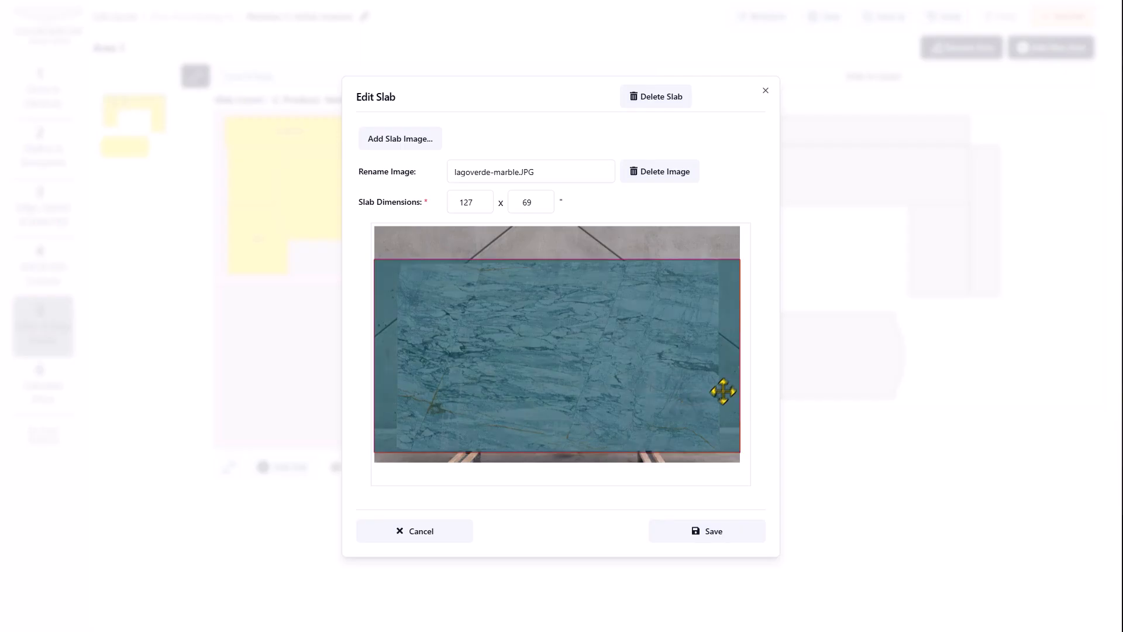
drag(742, 384, 719, 385)
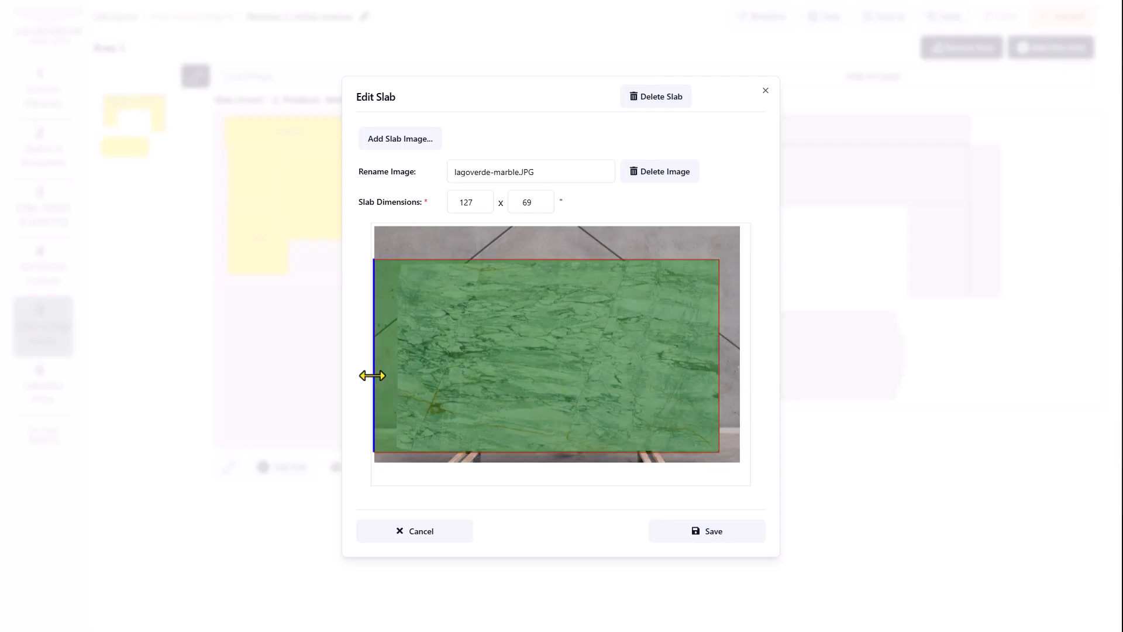
drag(366, 376, 395, 376)
Save the slab, then move S1-E2, CS2, S1-E1 and S1-E0 to the lower slab, keeping CS1 on top
click(706, 533)
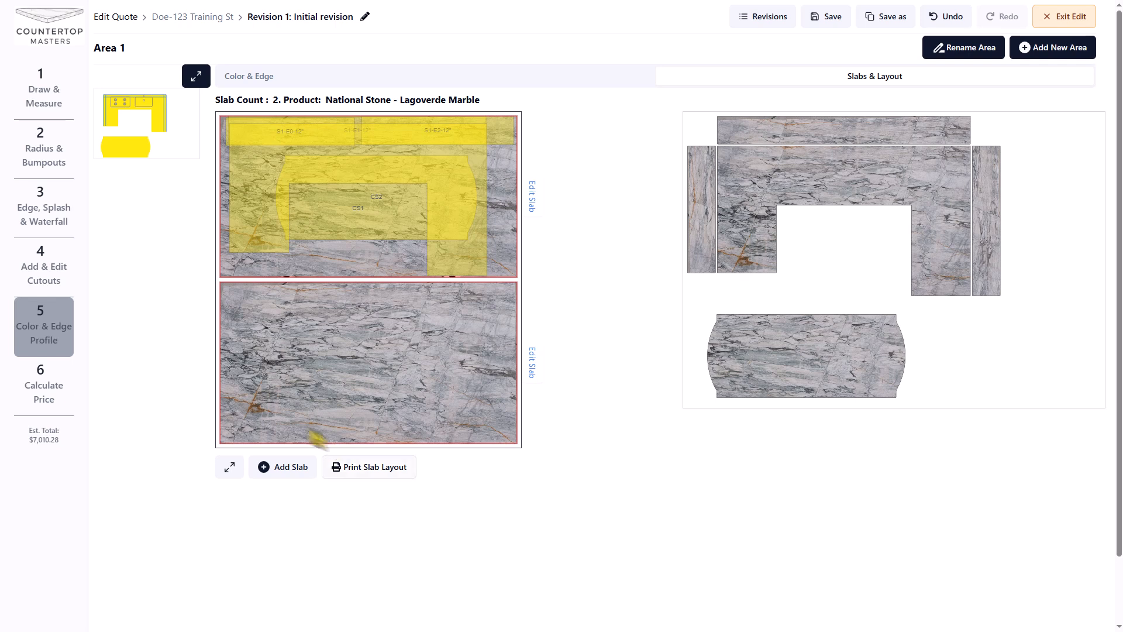
click(230, 468)
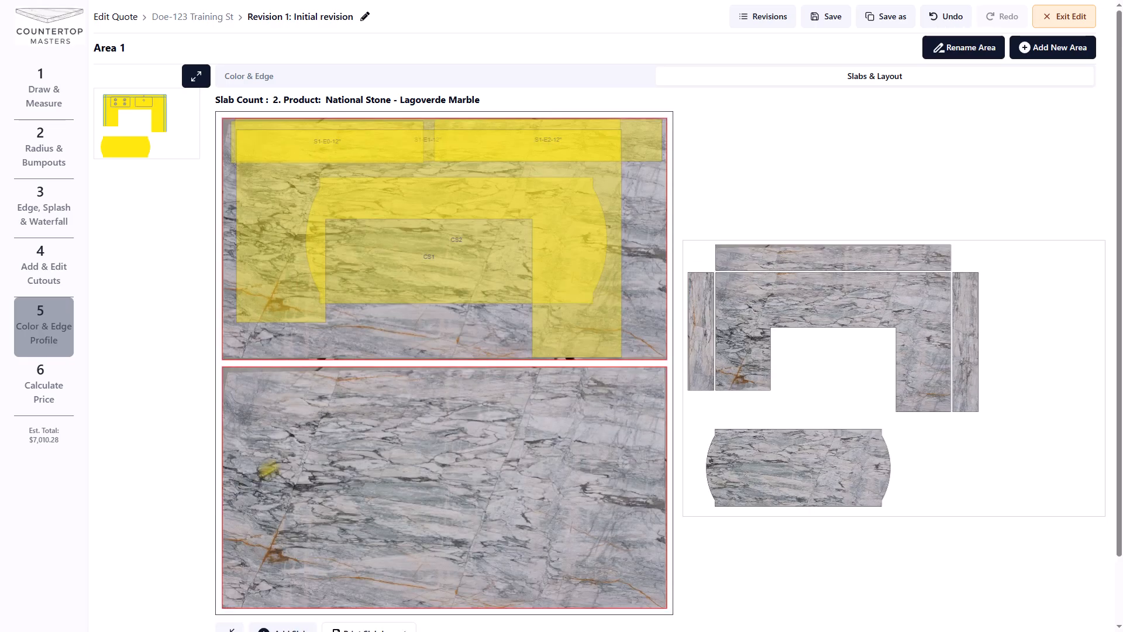
drag(651, 138, 639, 422)
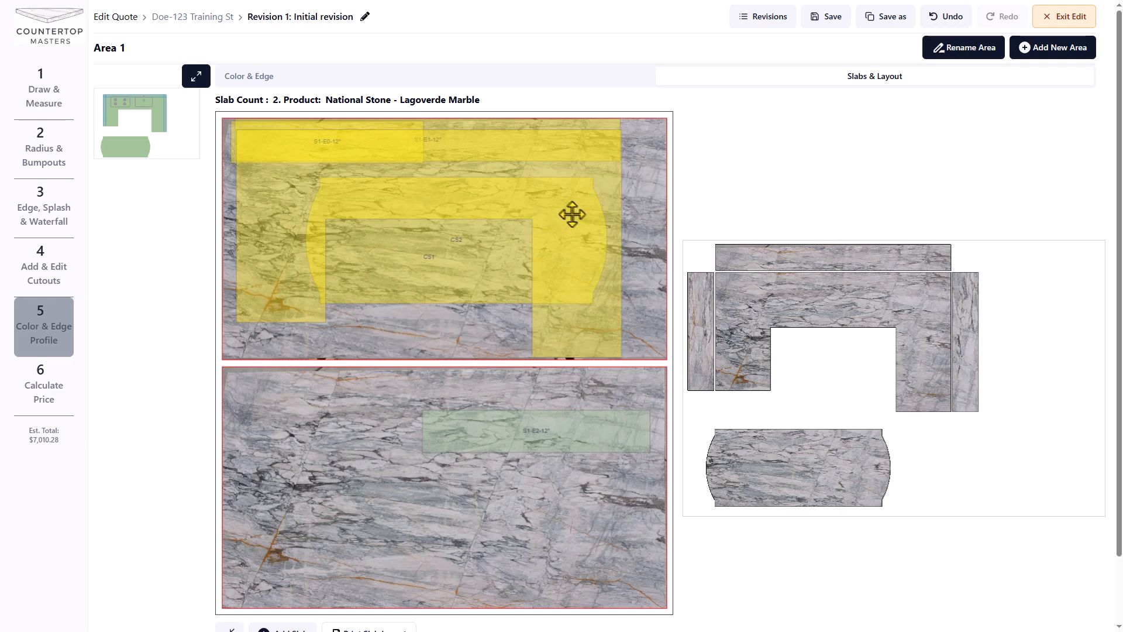
drag(571, 213, 464, 574)
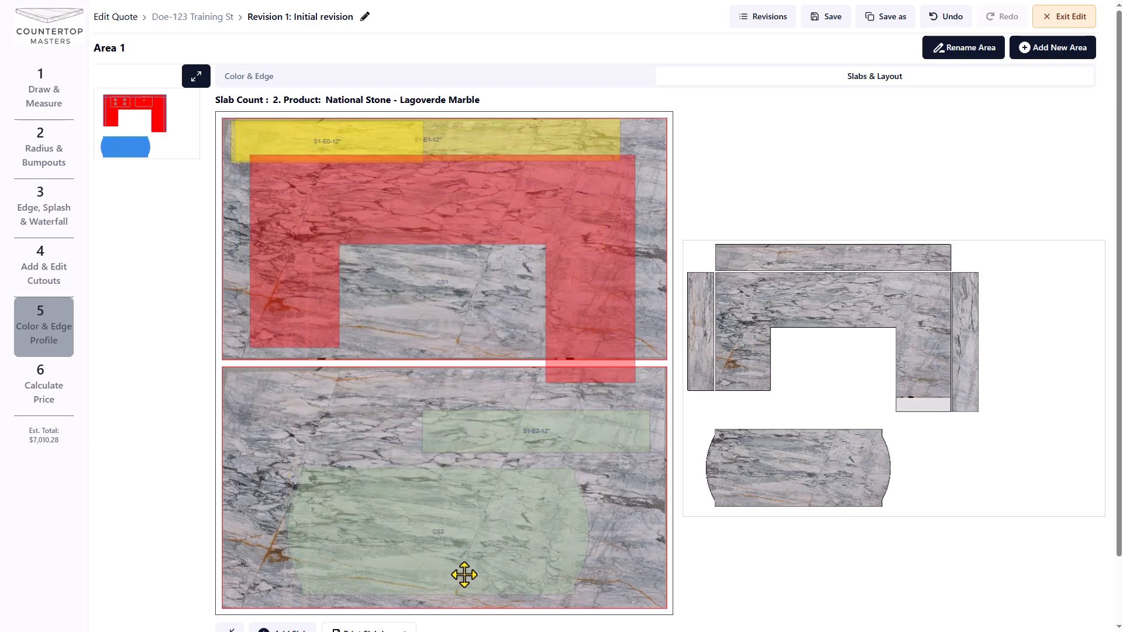
drag(484, 128, 501, 386)
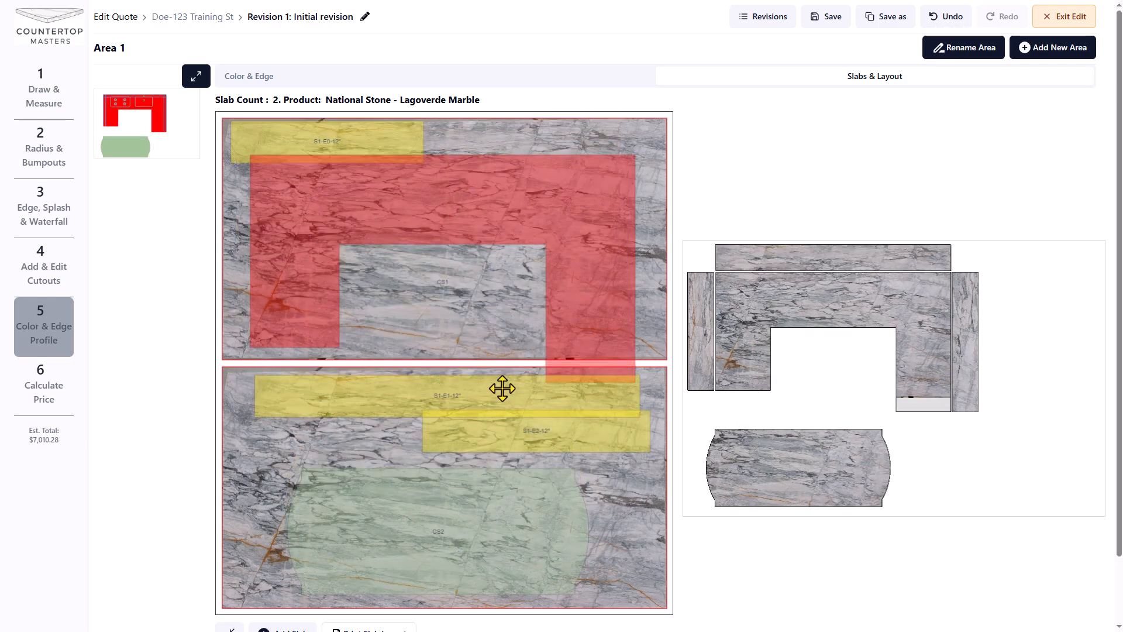
drag(361, 129, 364, 430)
drag(447, 180, 436, 155)
Add and save two seams on CS1, 29.5 in and 25.5 in, one across each leg
right_click(370, 167)
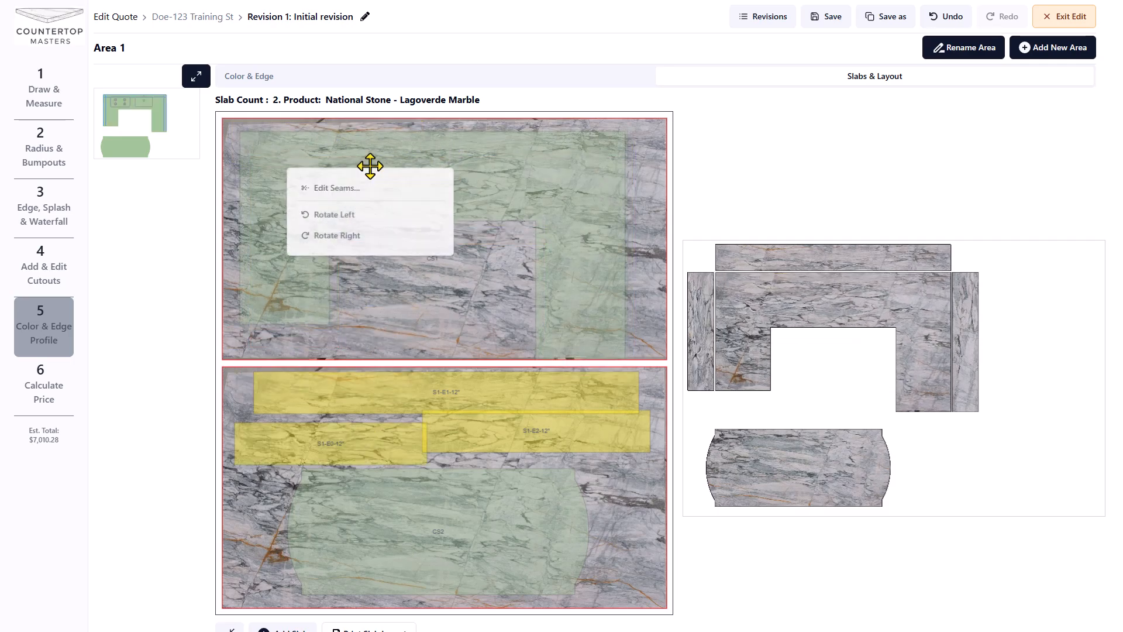
click(336, 189)
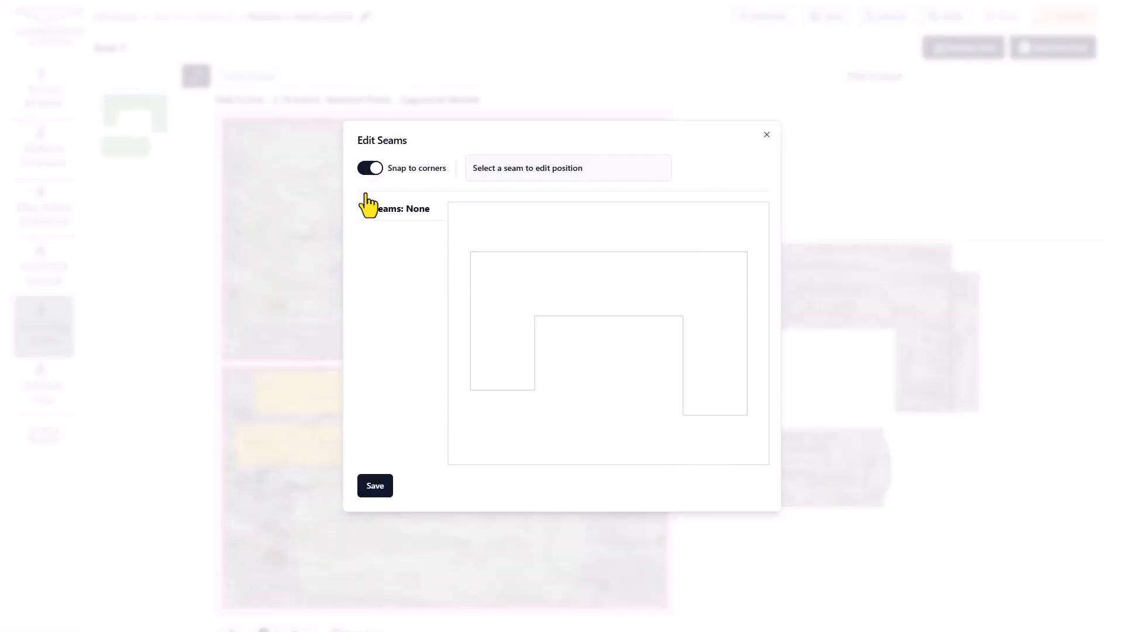
click(502, 322)
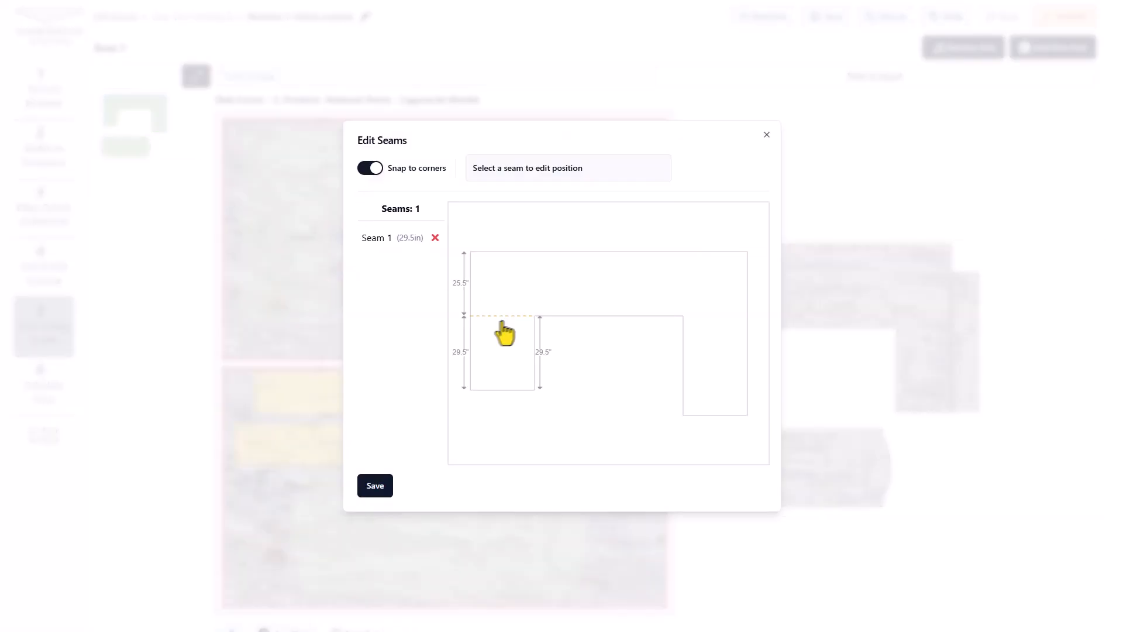
click(711, 334)
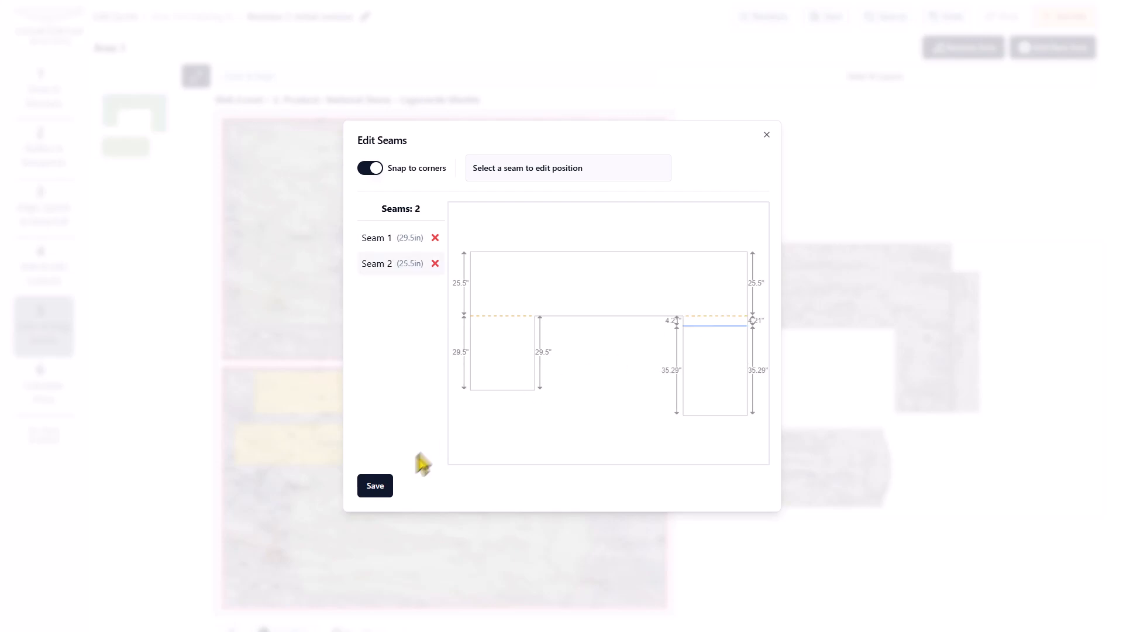
click(375, 487)
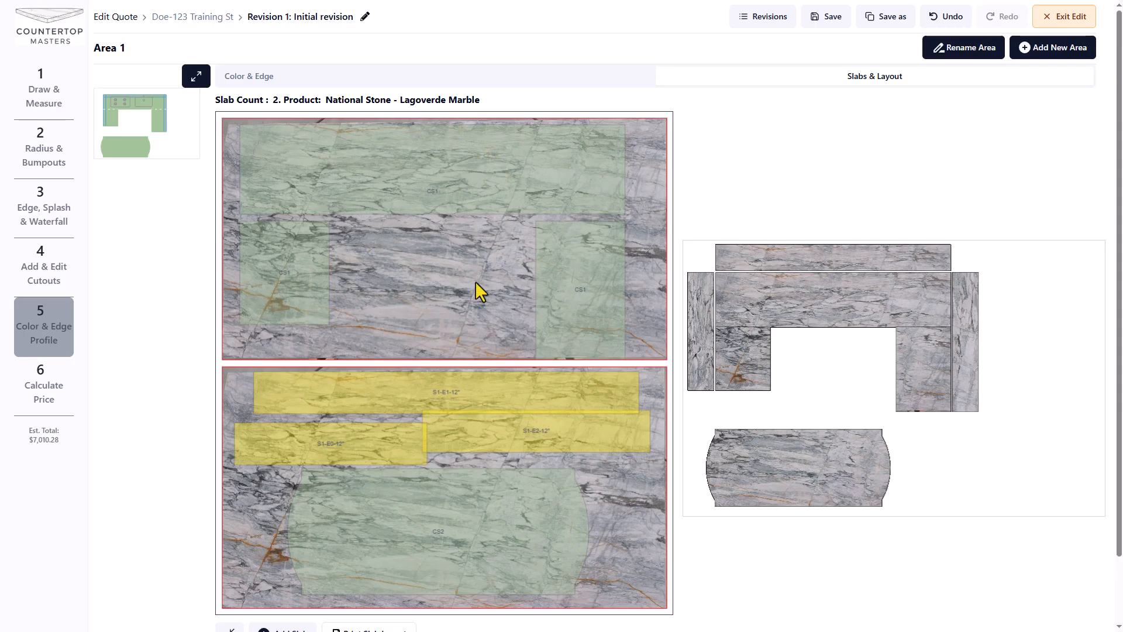
Move CS1's leg pieces toward the lower slab and reposition the top CS1 piece and S1-E2-12" strip
drag(281, 269, 265, 358)
drag(585, 305, 612, 529)
drag(535, 173, 523, 176)
drag(549, 439, 556, 266)
Rotate S1-E2-12" right onto the top slab's right edge and move CS1's left leg onto the top slab
right_click(556, 265)
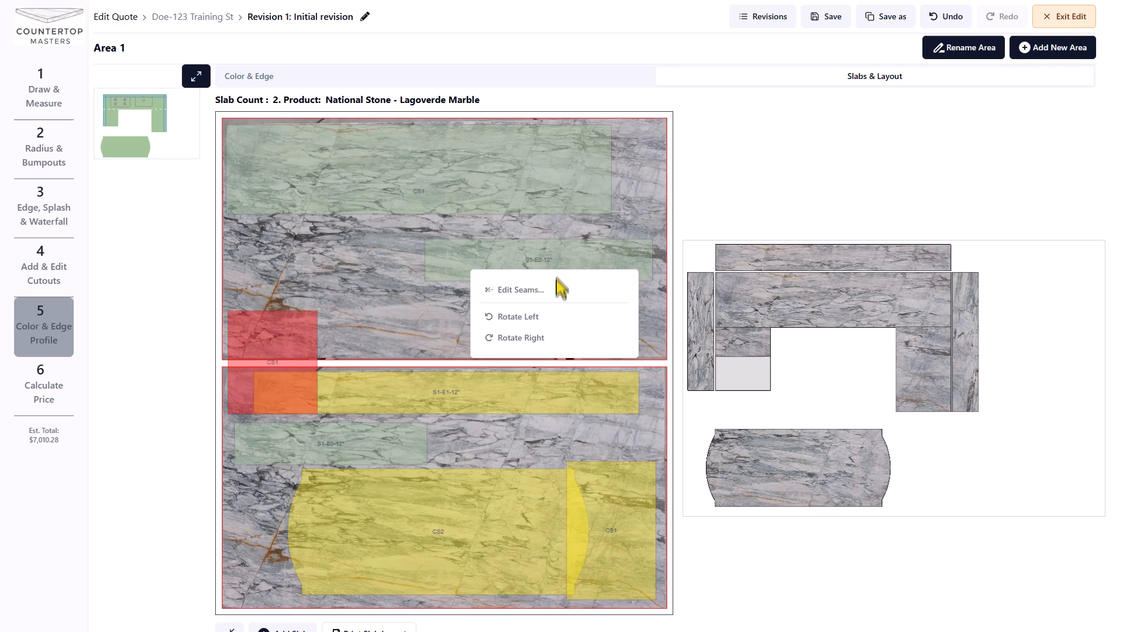
double_click(552, 339)
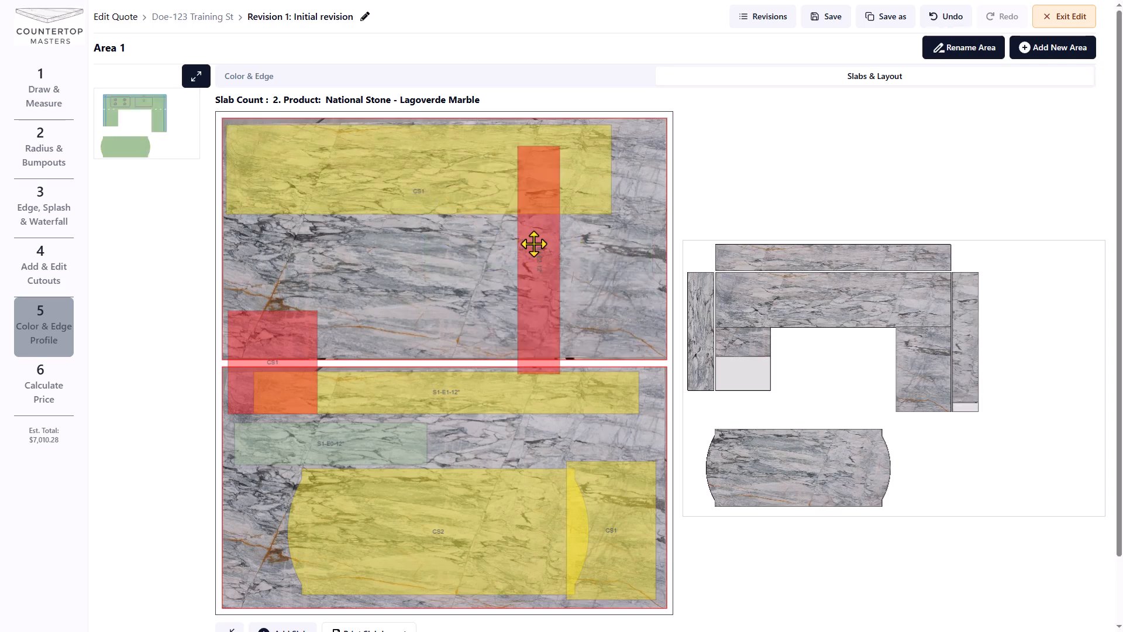
drag(533, 244, 638, 221)
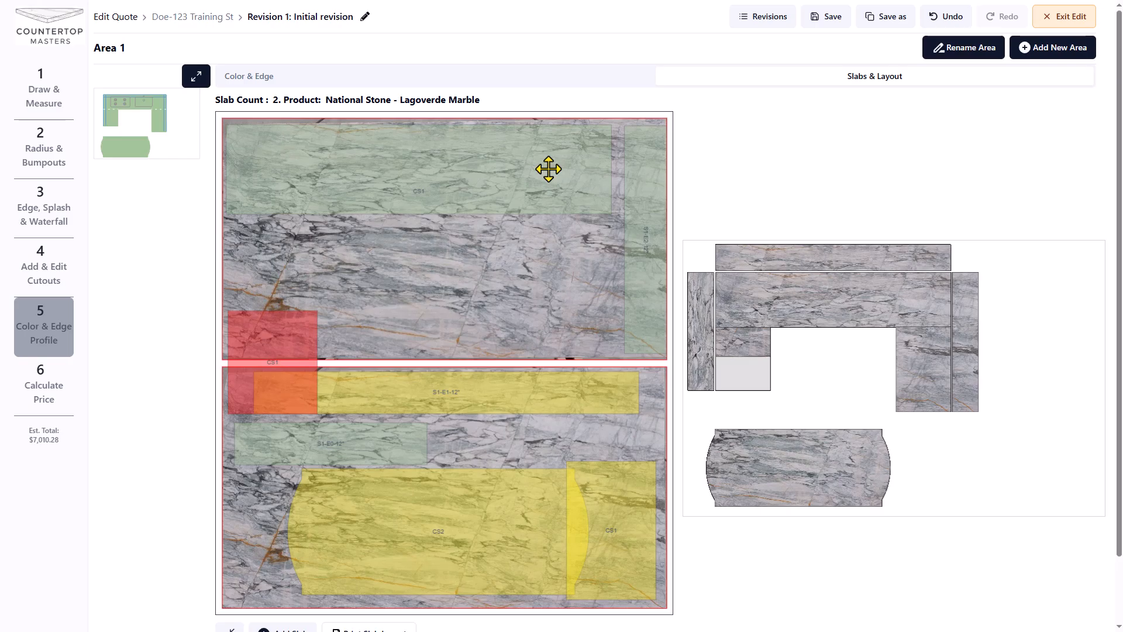
drag(548, 169, 561, 171)
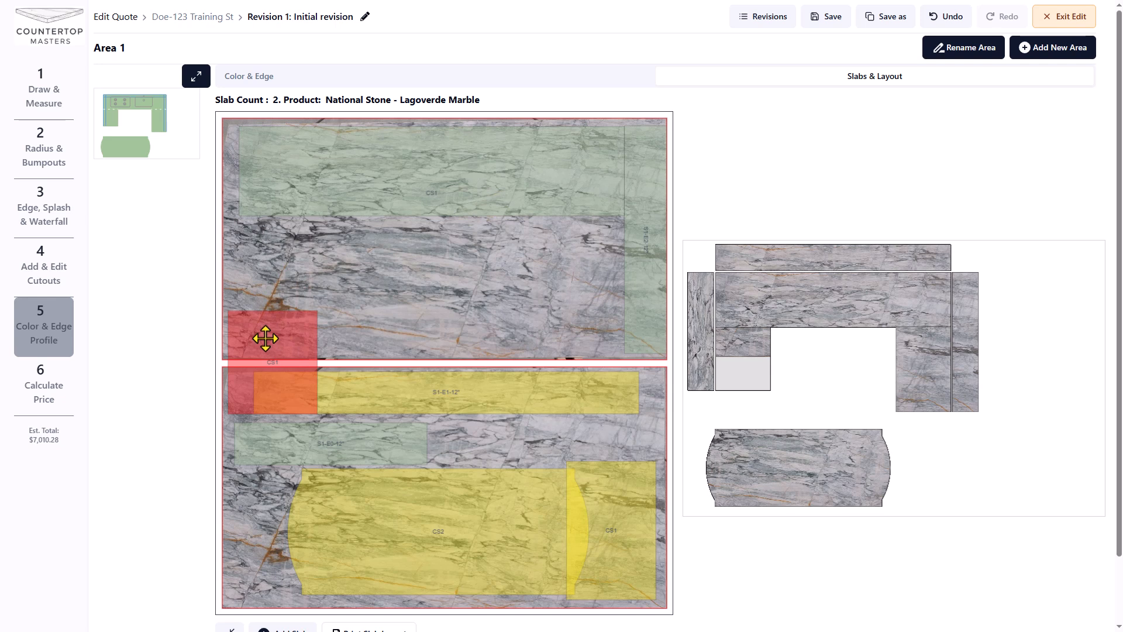
drag(265, 334, 276, 245)
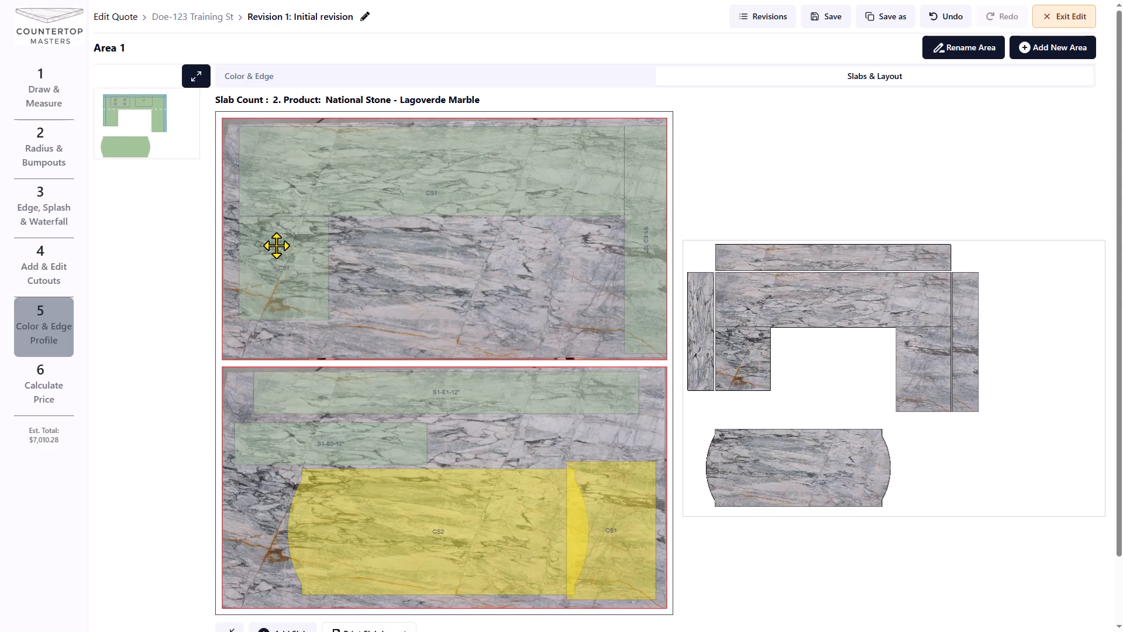
Rotate a lower-slab piece left and place it at the lower slab's left edge
right_click(326, 444)
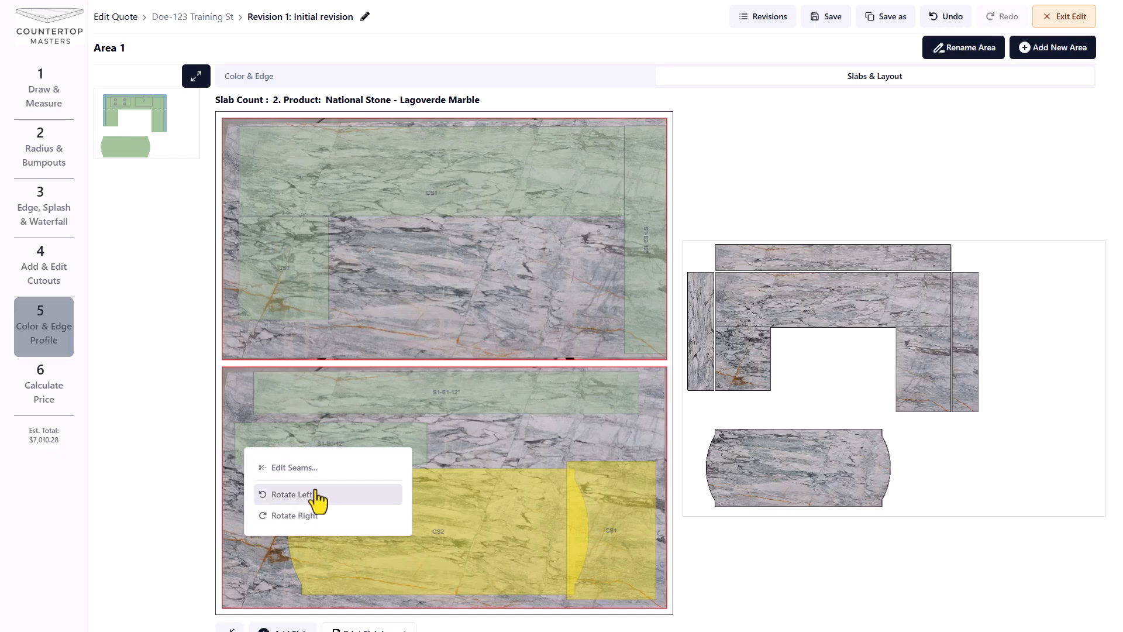
click(292, 495)
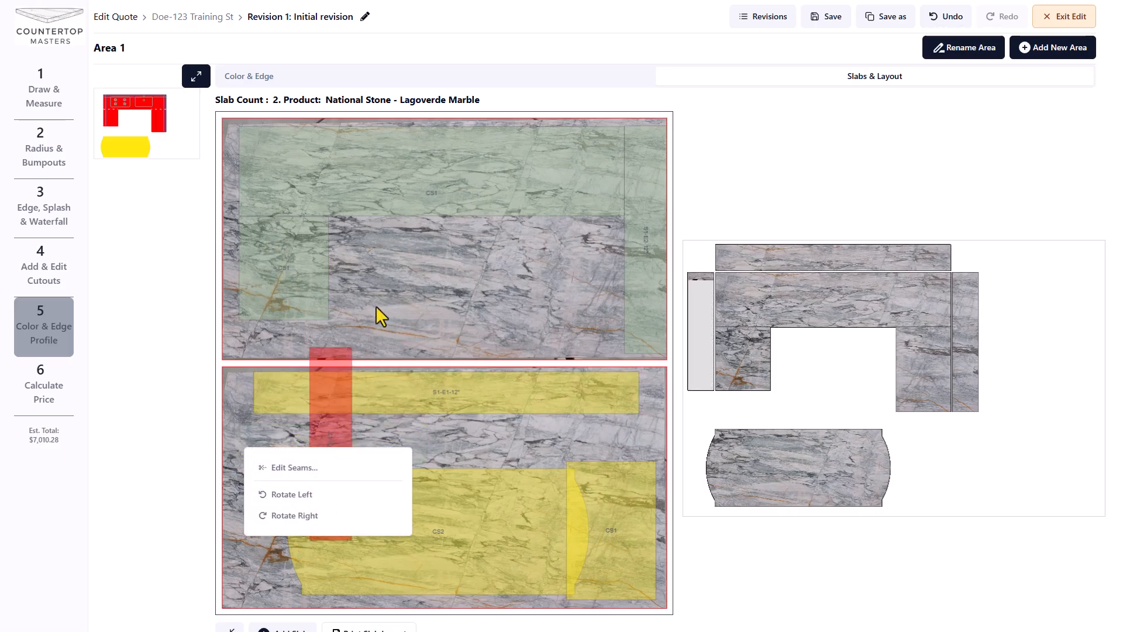
drag(325, 427, 241, 465)
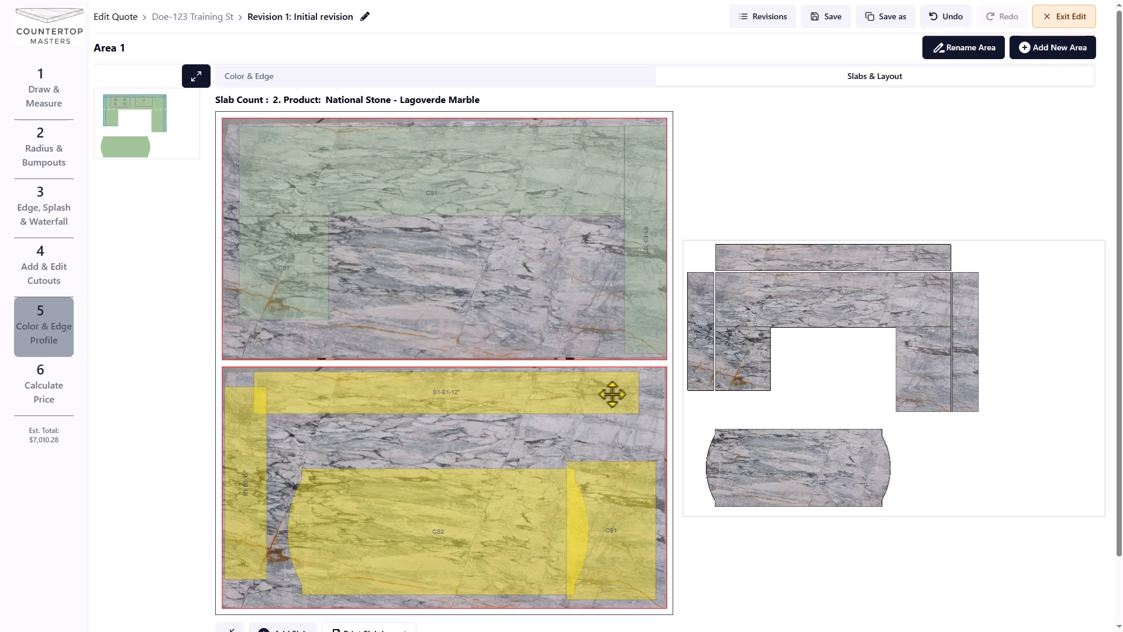
Nudge S1-E1-12", CS2 and CS1 on the lower slab until no pieces overlap
click(501, 397)
drag(501, 396, 511, 396)
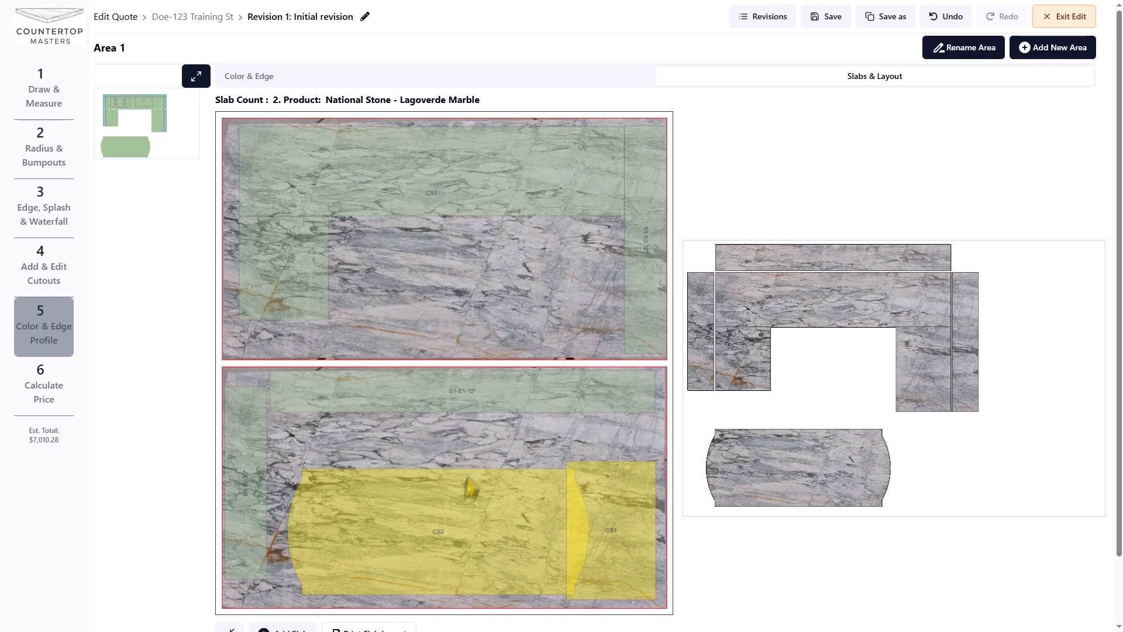
drag(447, 517, 427, 502)
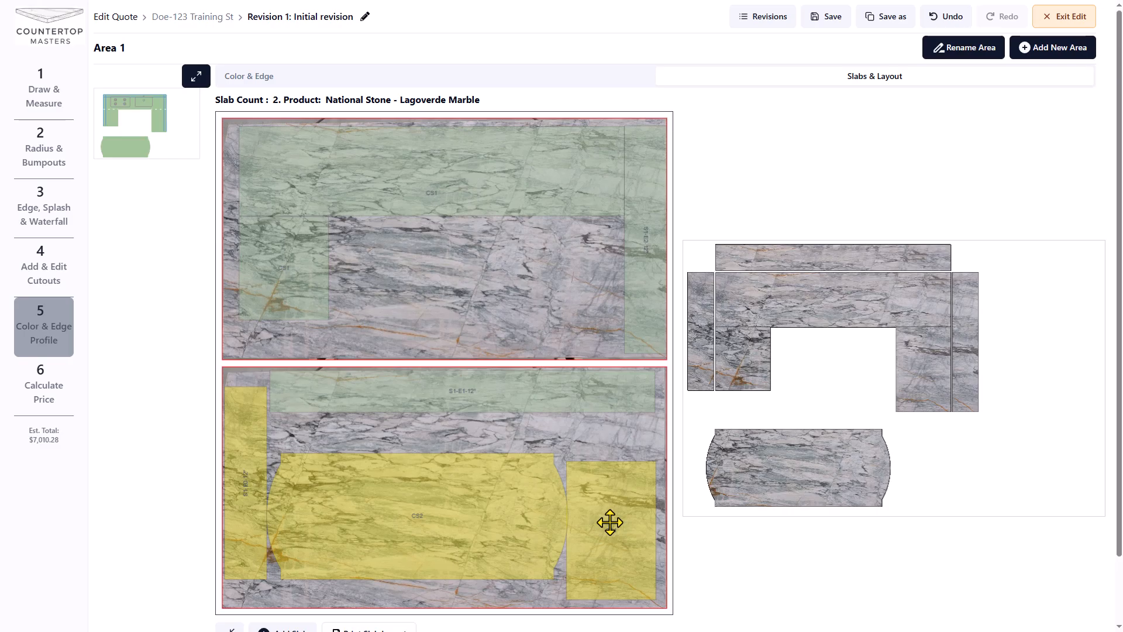
drag(610, 523, 618, 526)
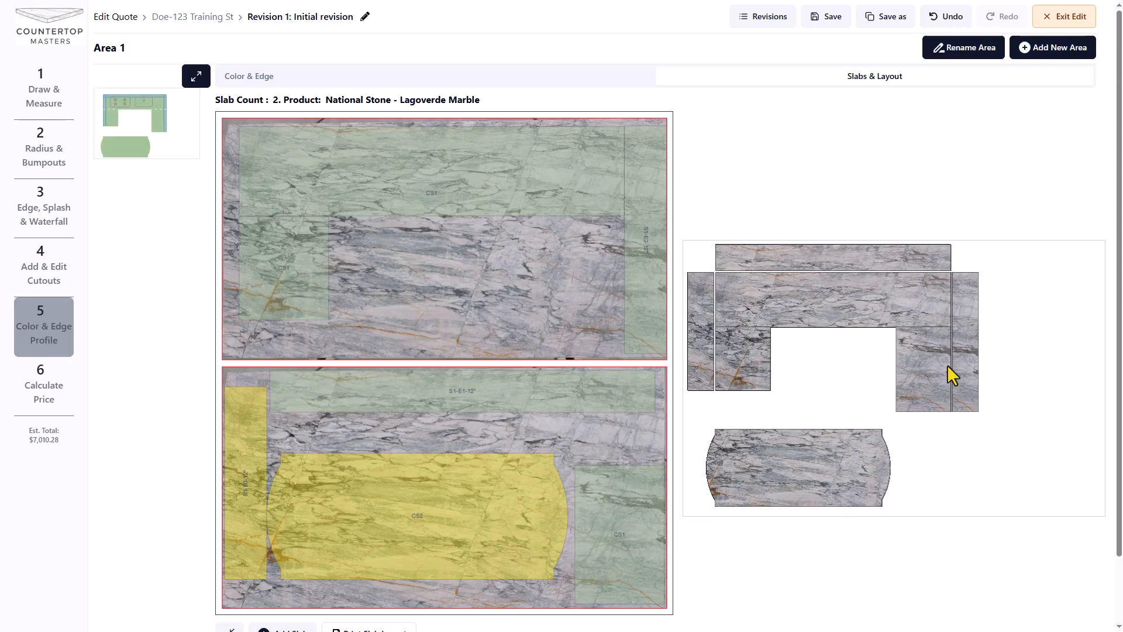
click(420, 504)
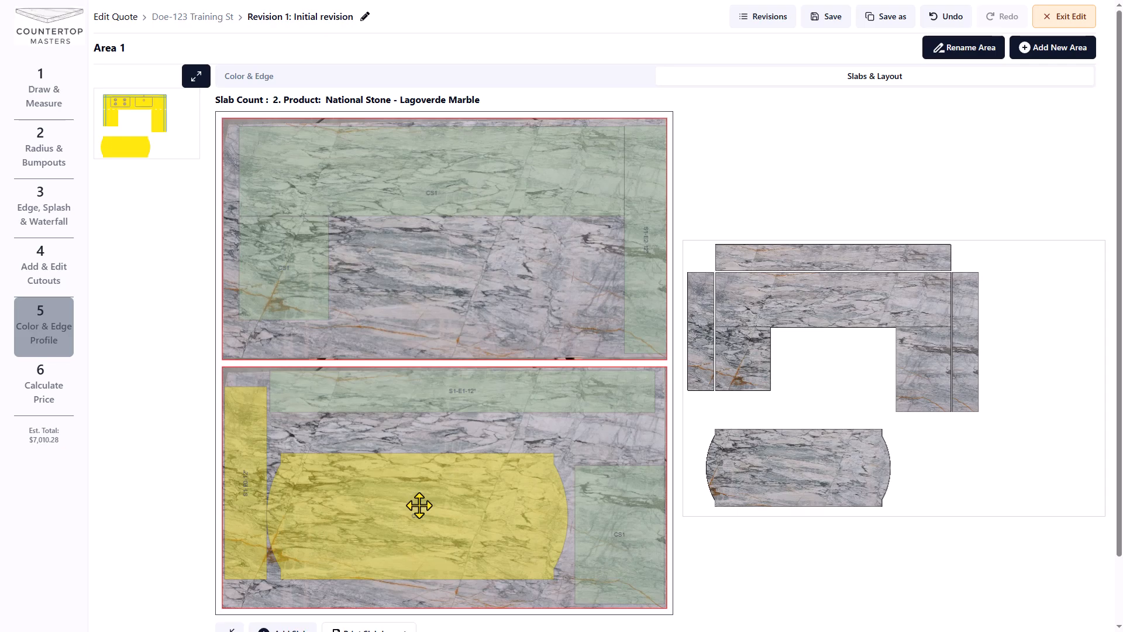
click(422, 506)
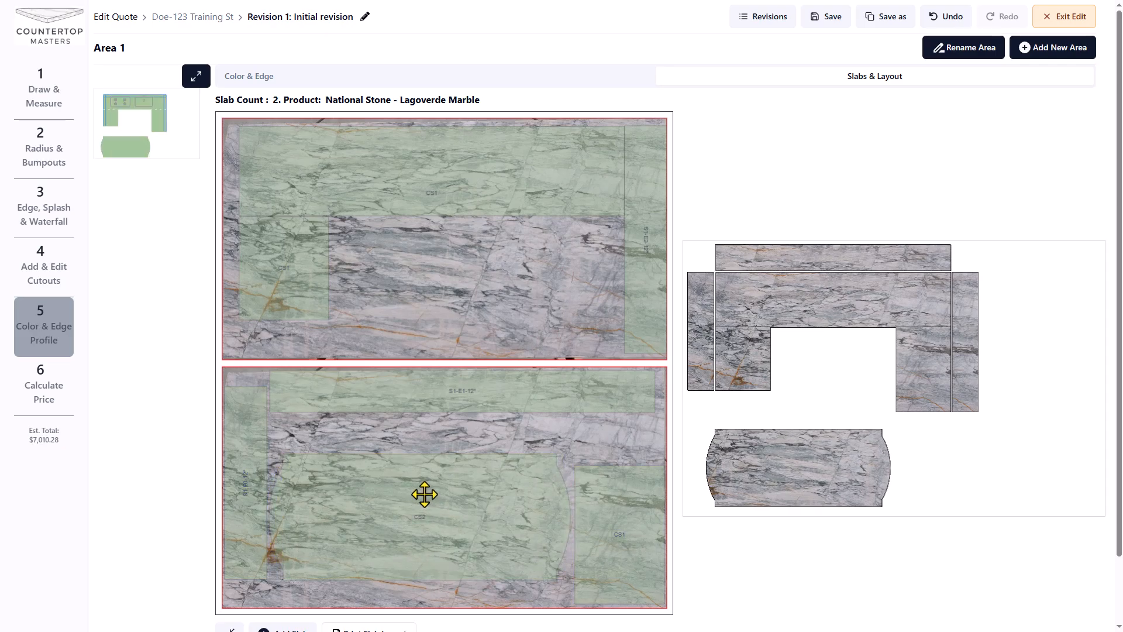
Save and exit the revision, then switch the quote preview to the Lagoverde Marble slab view
click(1065, 23)
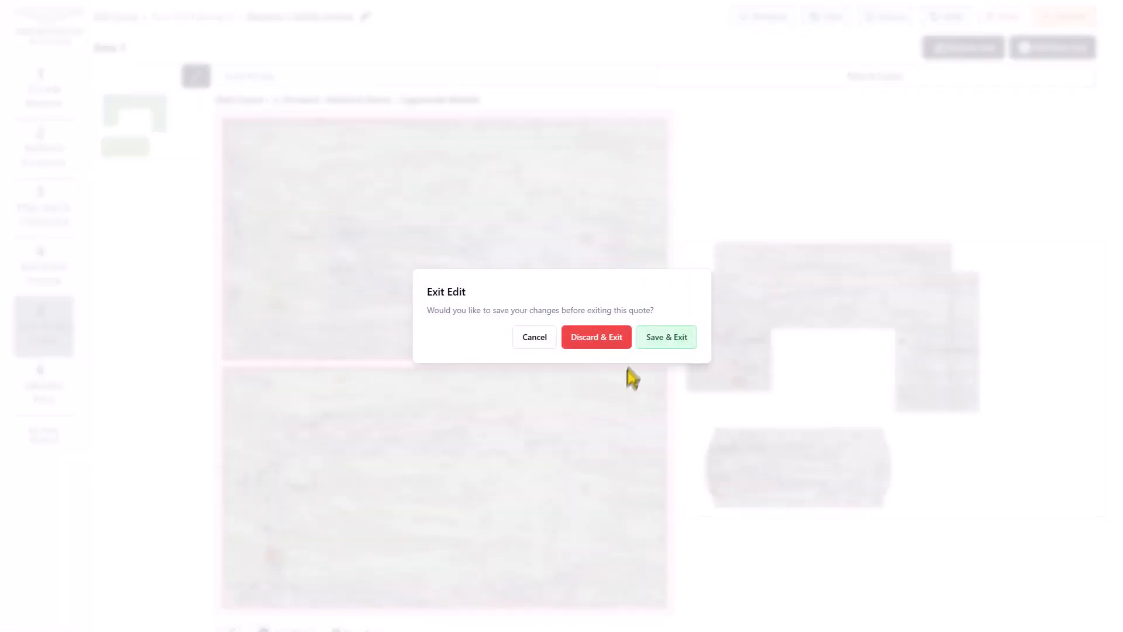
click(665, 337)
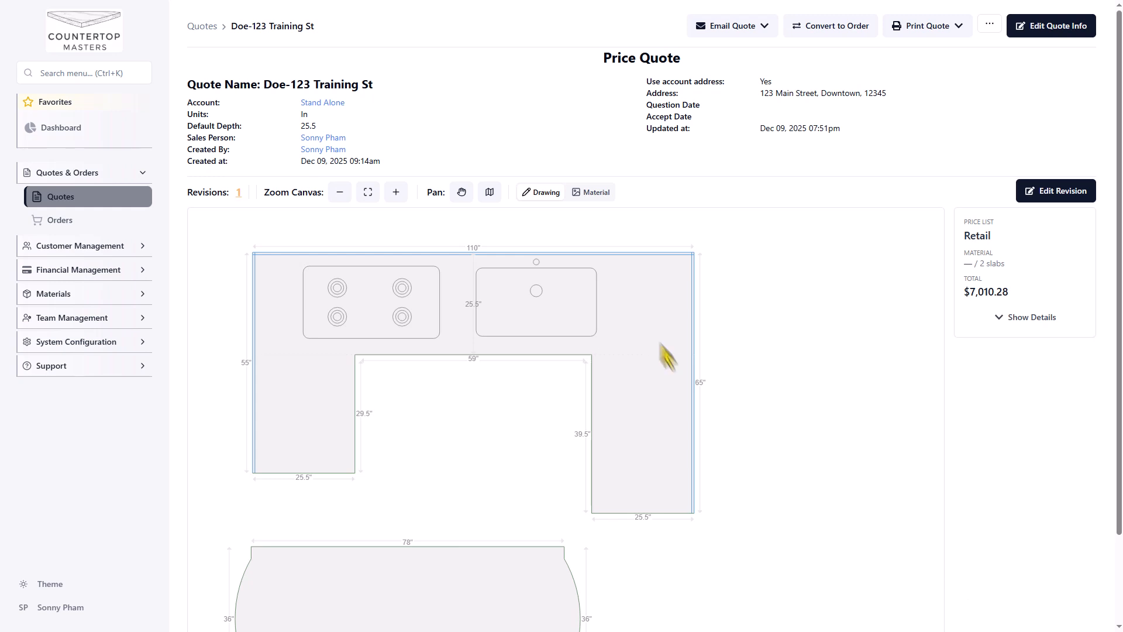
click(592, 193)
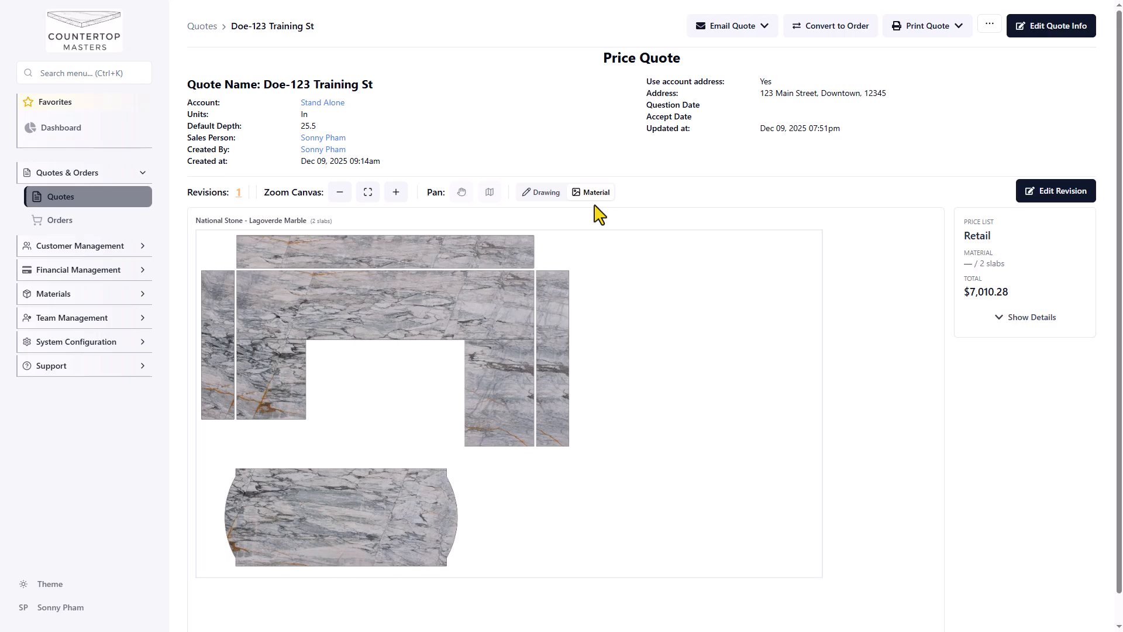
click(958, 28)
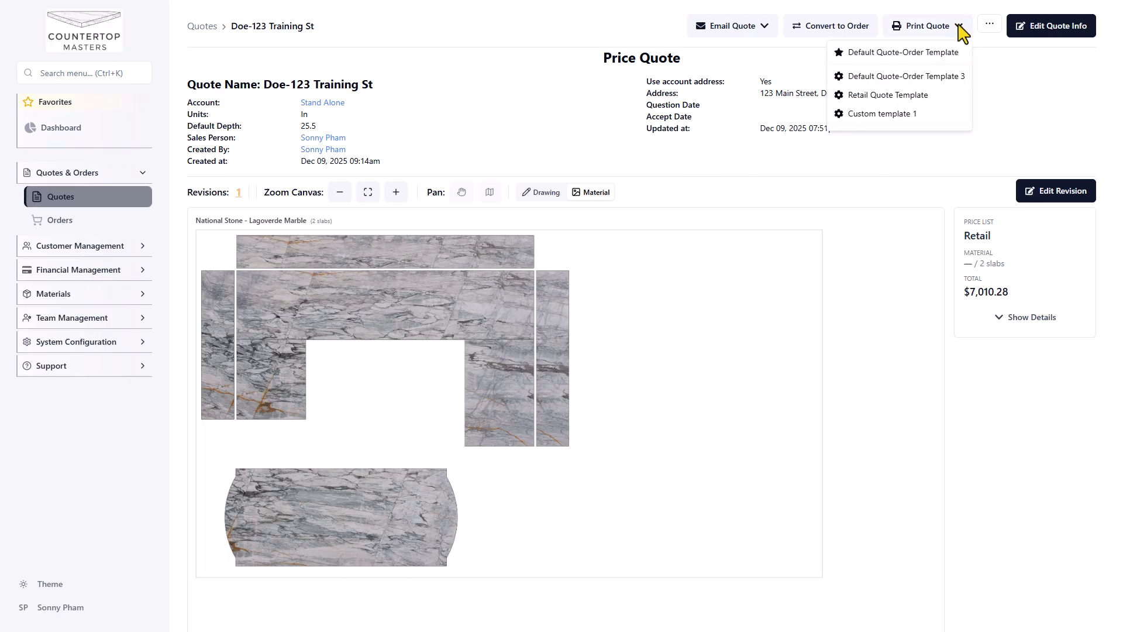
click(934, 56)
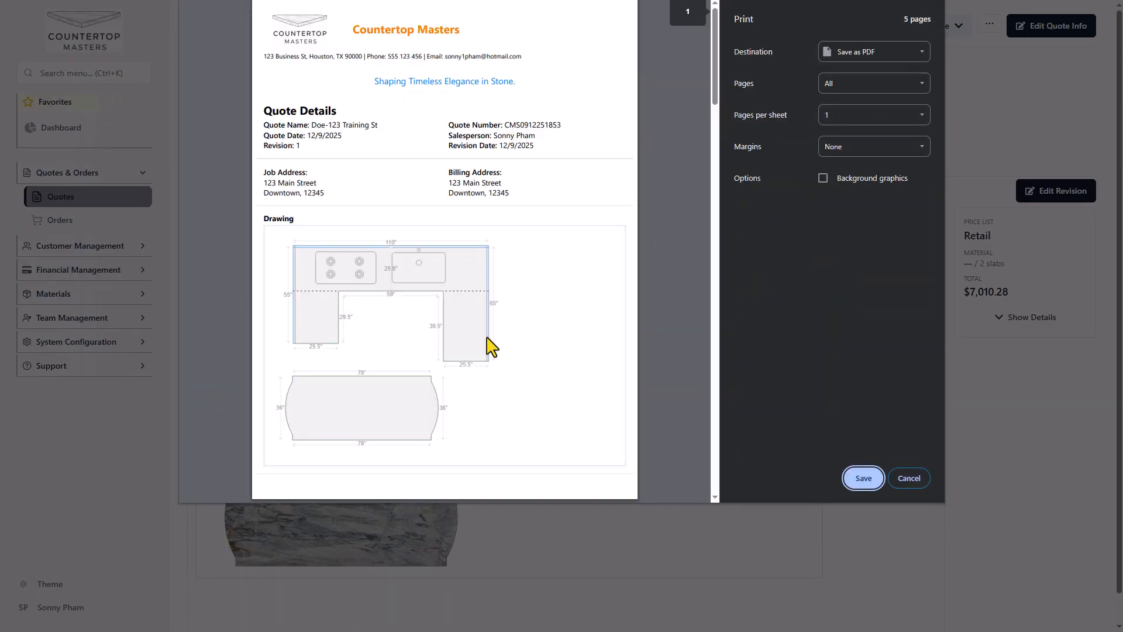
scroll(492, 347, down, 8)
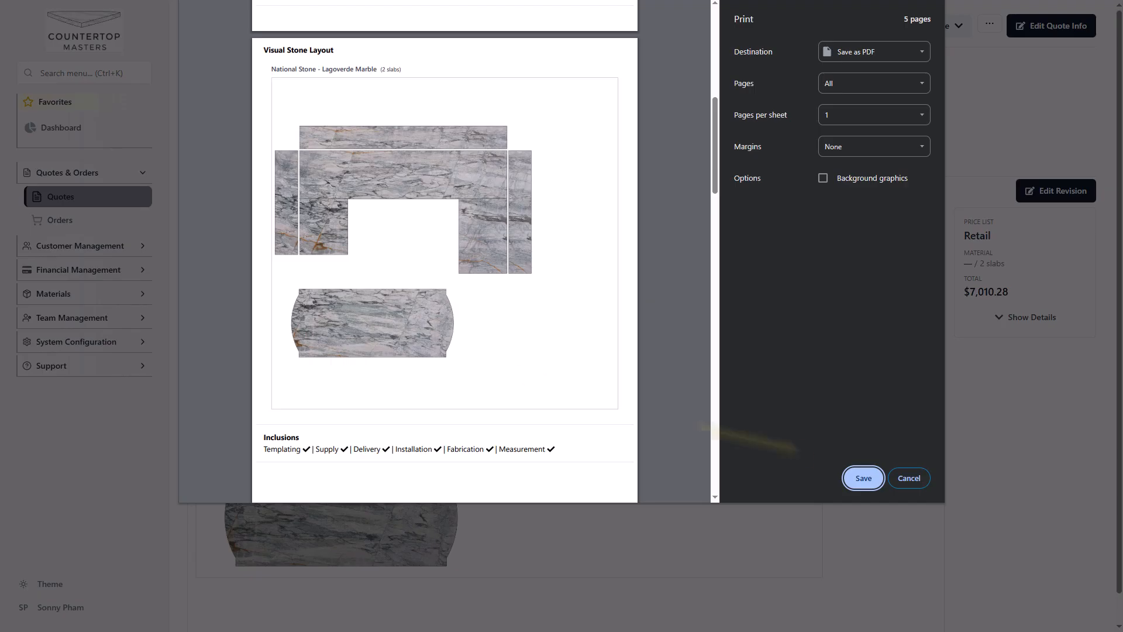
click(920, 488)
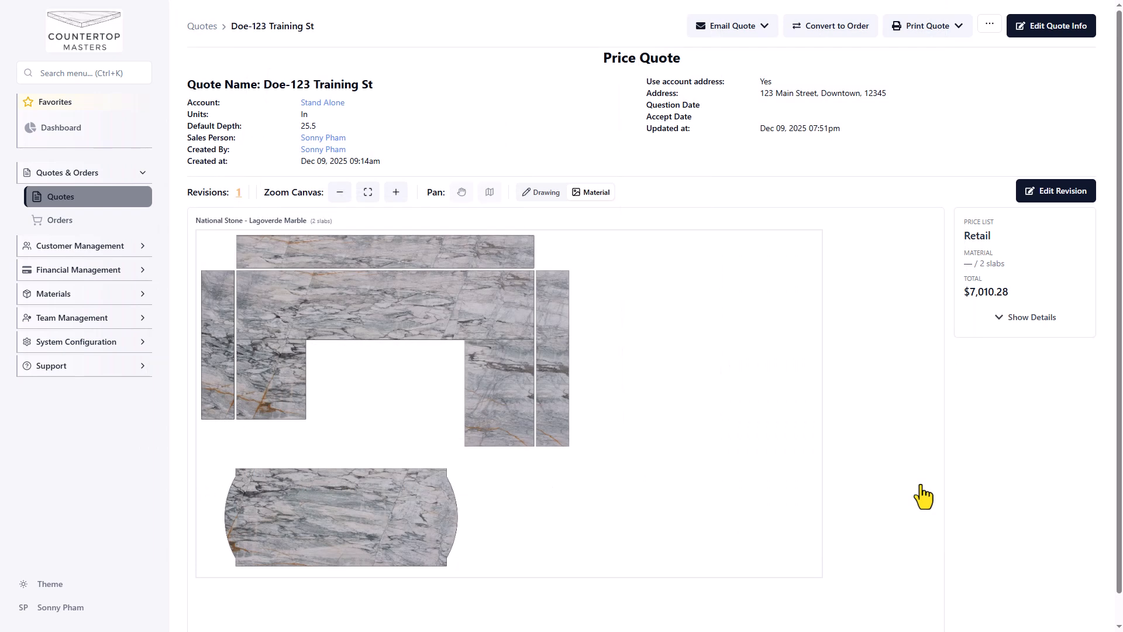